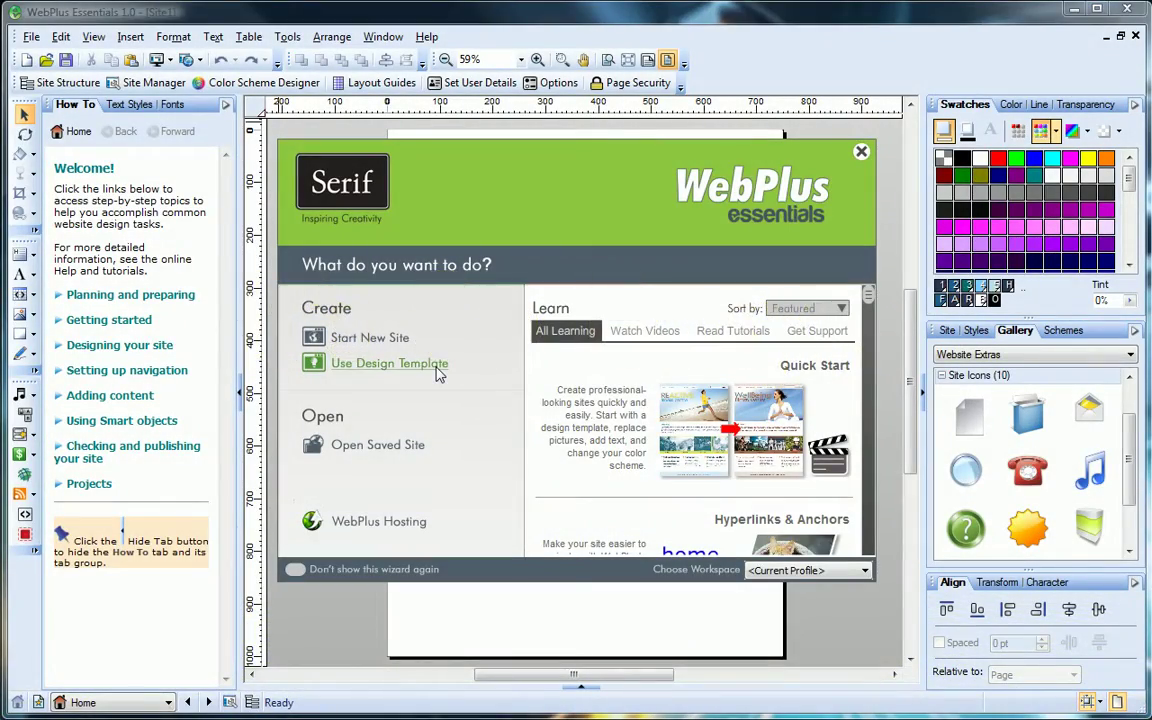
Start a site from a design template and choose Family Pictures, with Holiday, The Kids and About Us pages
click(437, 373)
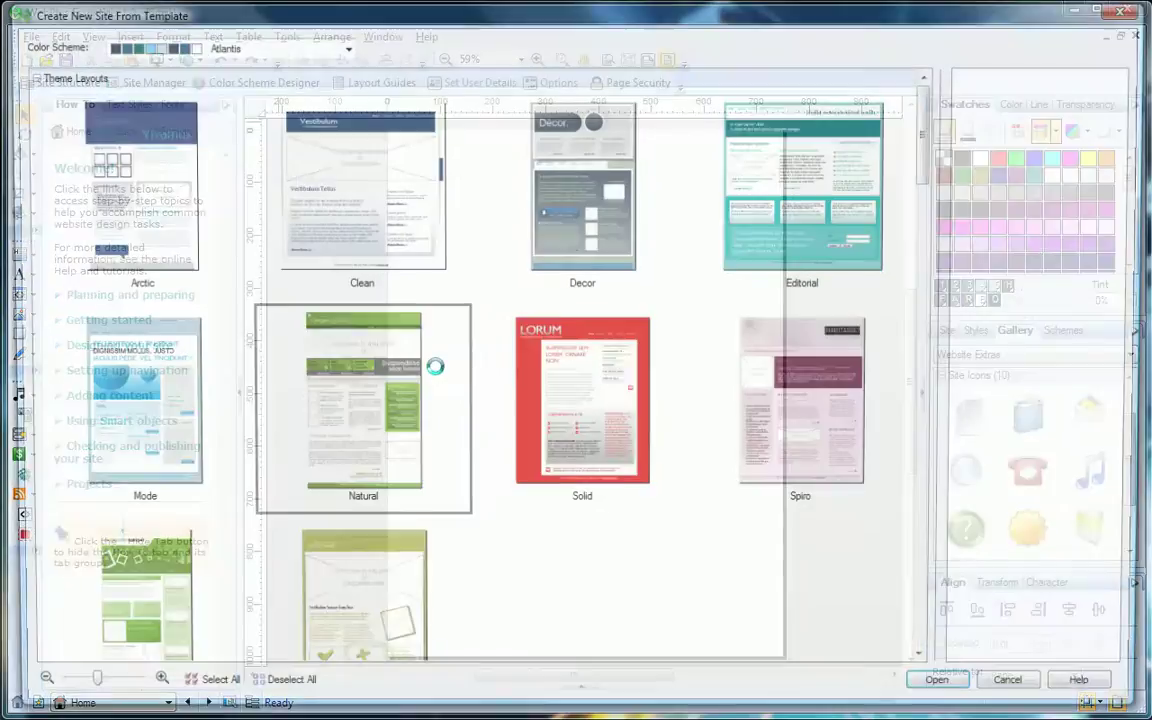
drag(930, 170, 941, 368)
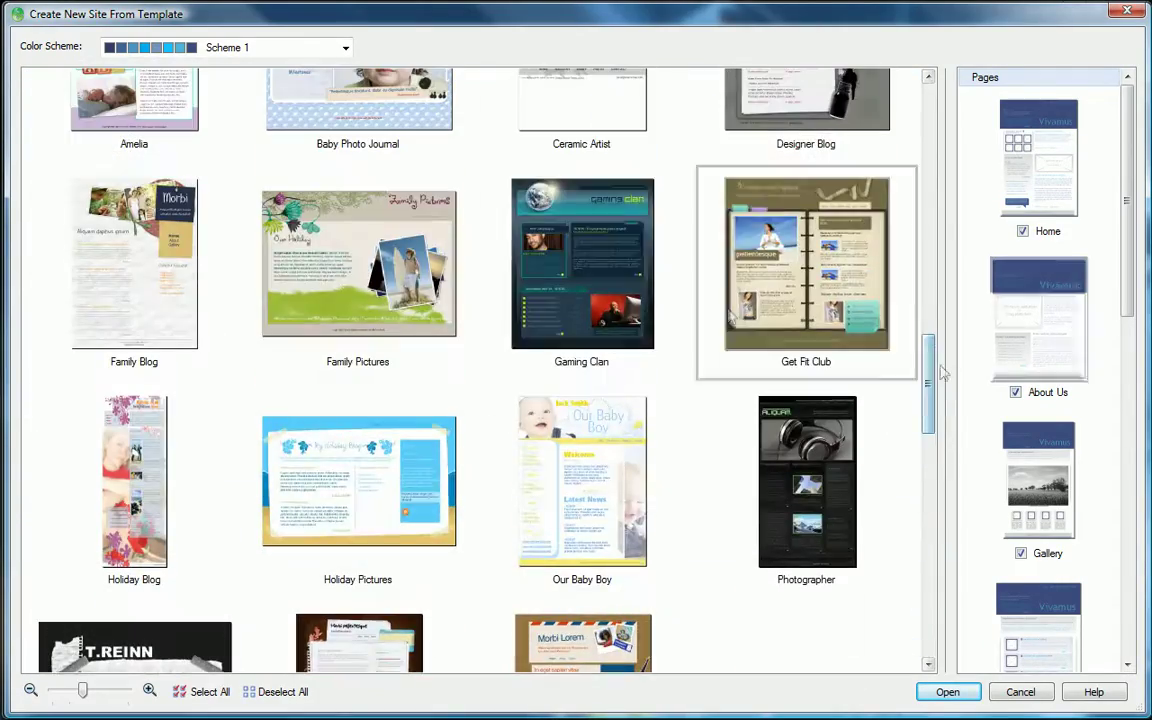
click(432, 262)
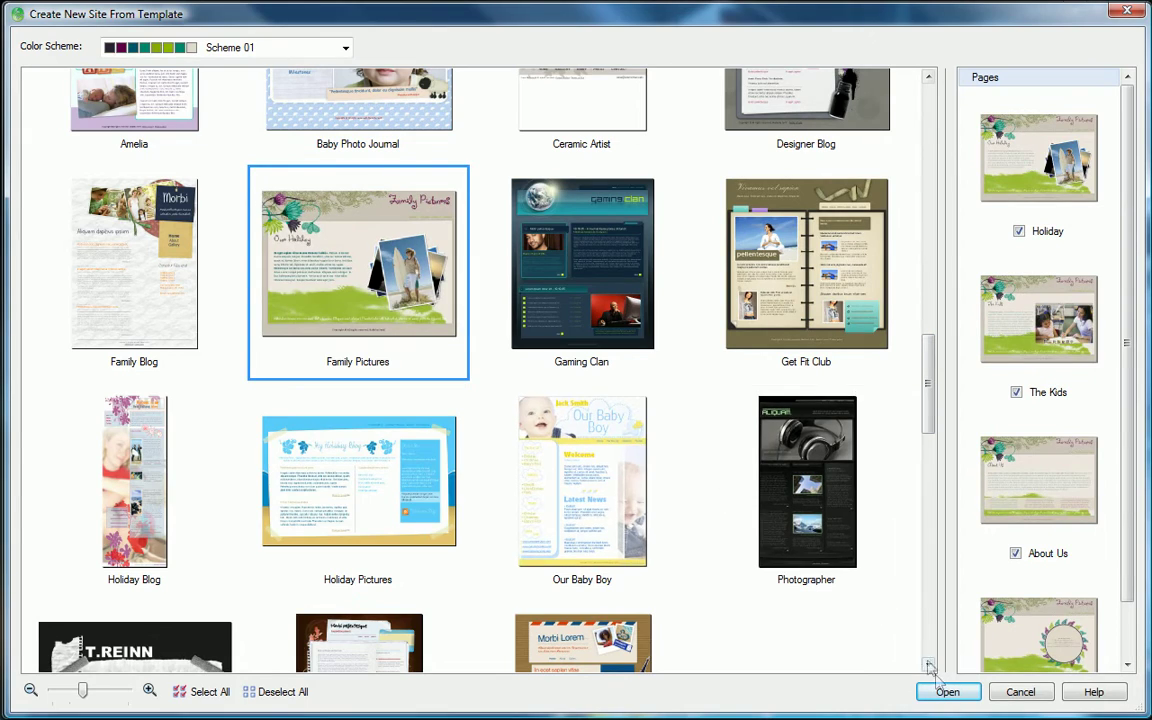
Open the Family Pictures site, apply the Turkish Delight colour scheme, and preview it in a browser
click(945, 692)
click(1063, 331)
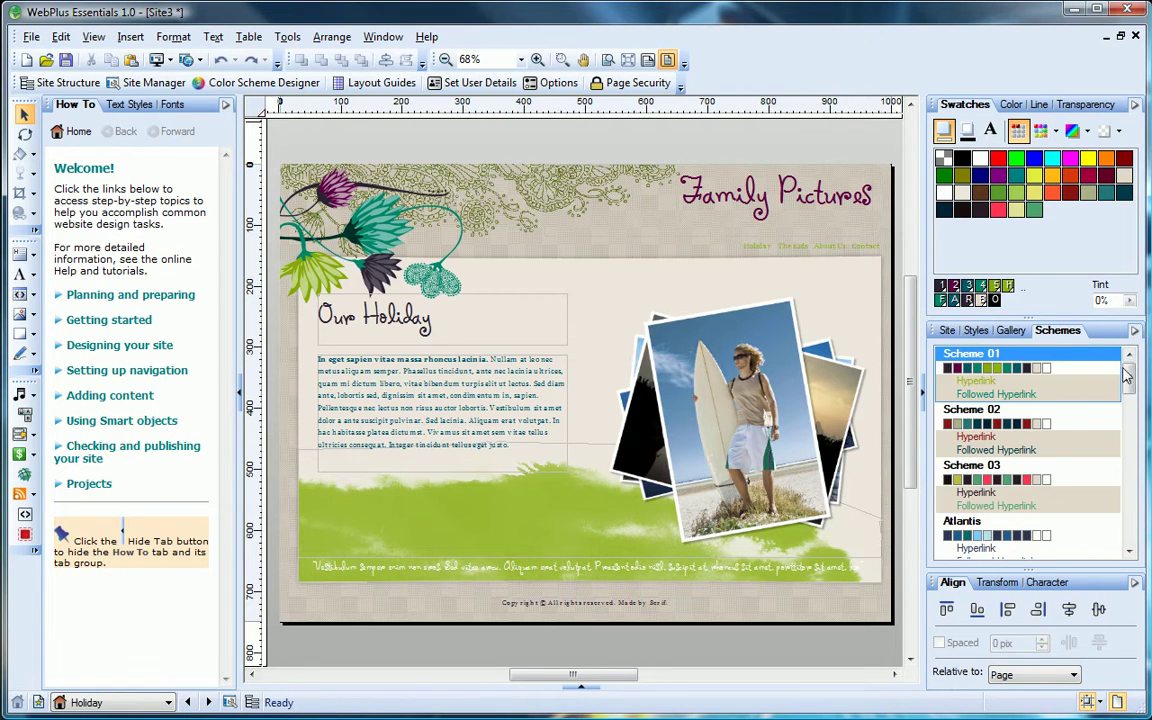
scroll(1035, 450, down, 10)
click(1040, 546)
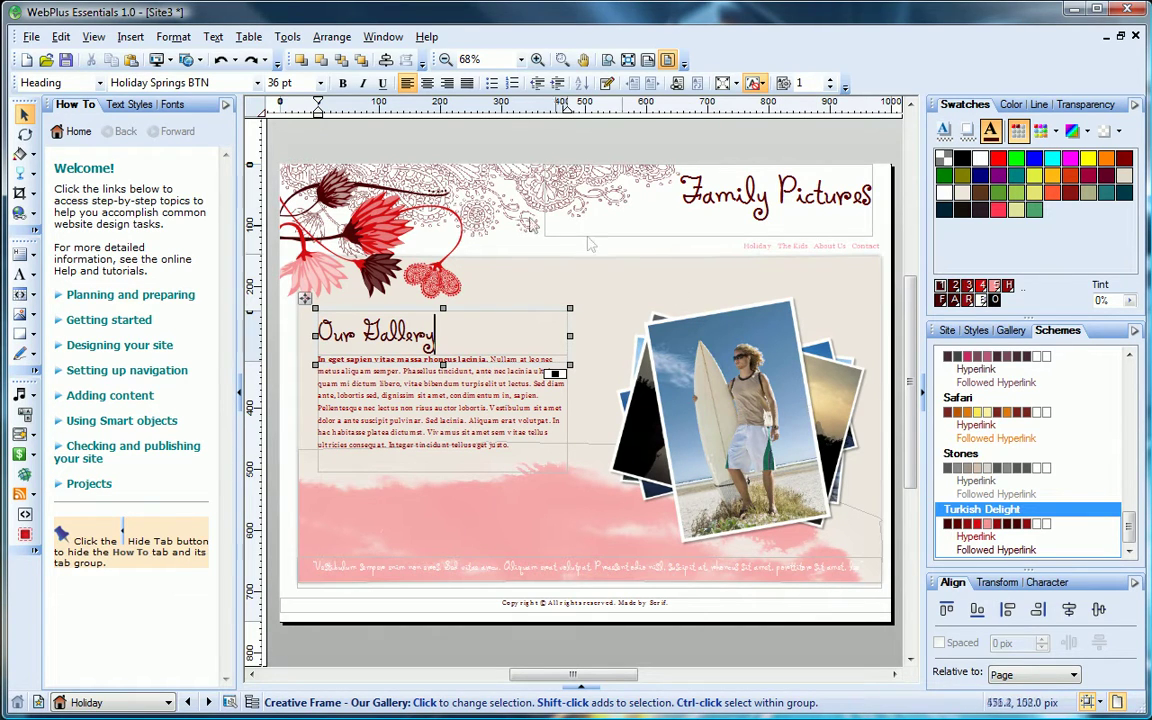
click(166, 62)
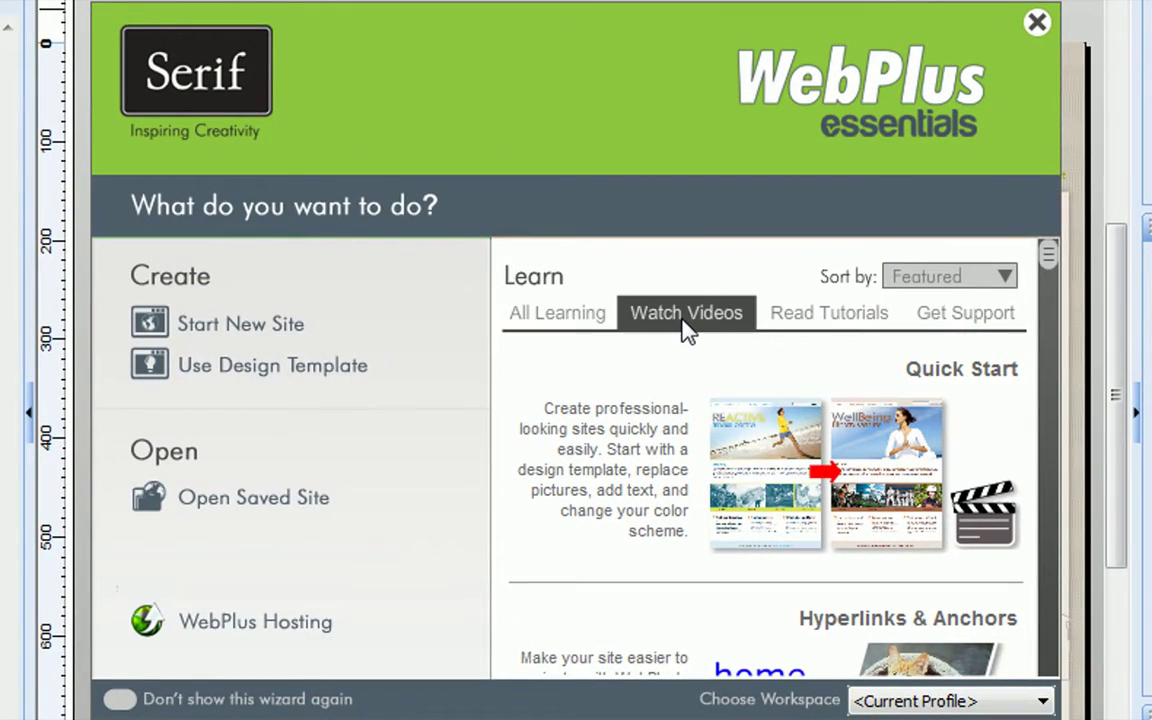
Scroll through the Watch Videos list under Learn in the startup wizard
drag(1055, 272, 1055, 335)
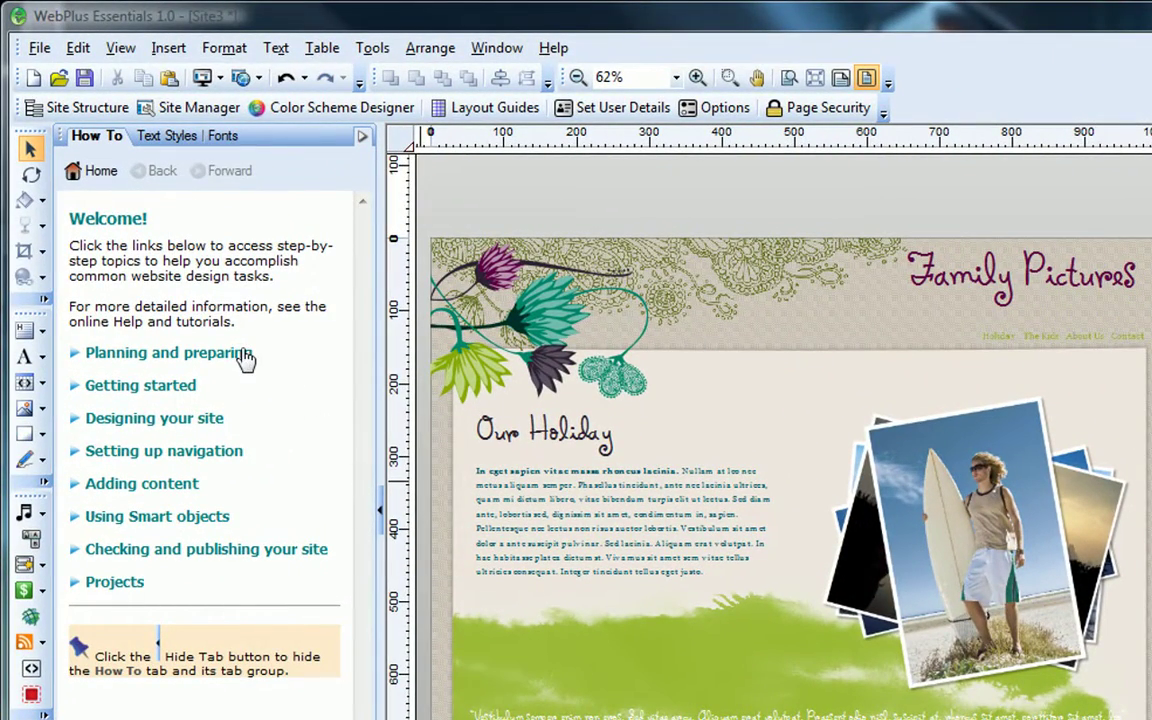
In the How To tab, expand Designing your site, Using Smart objects, and Checking and publishing your site
click(222, 426)
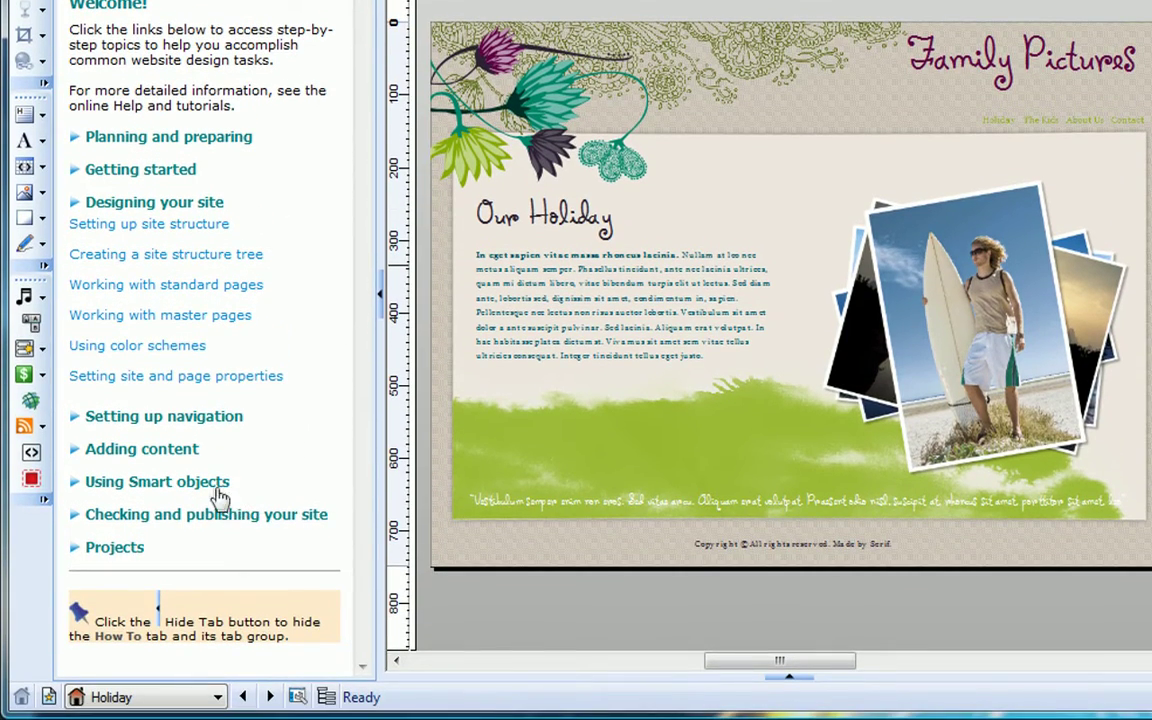
click(218, 708)
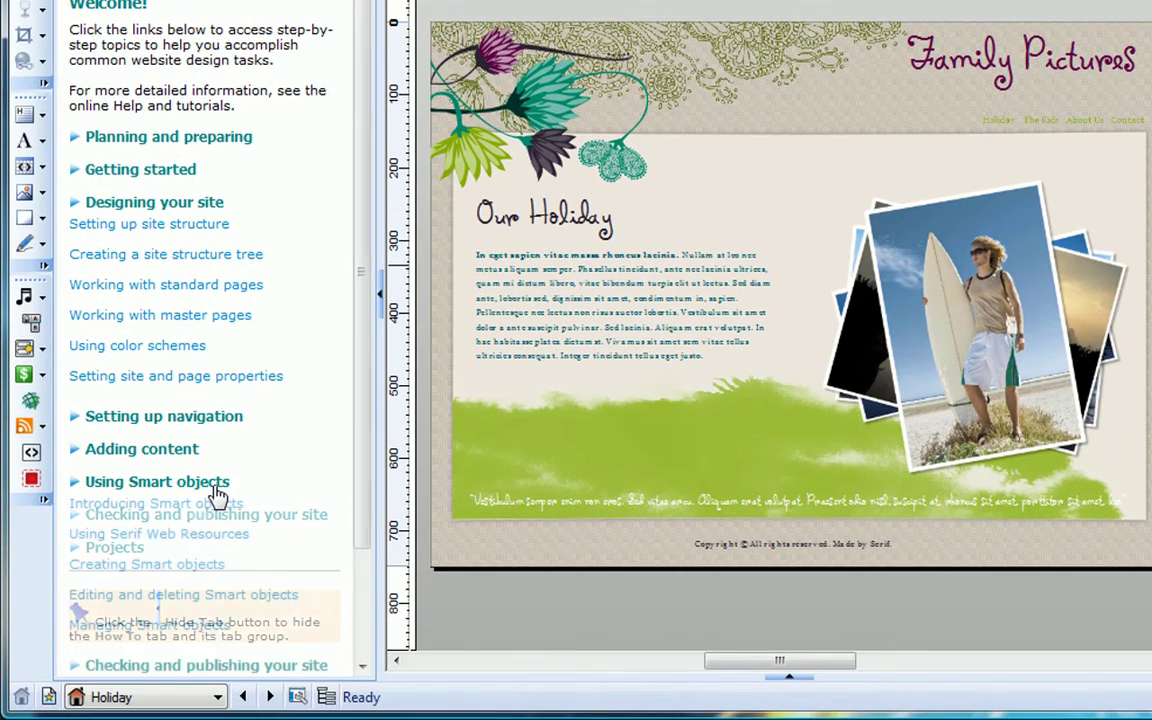
scroll(300, 540, down, 3)
click(288, 545)
scroll(290, 550, down, 3)
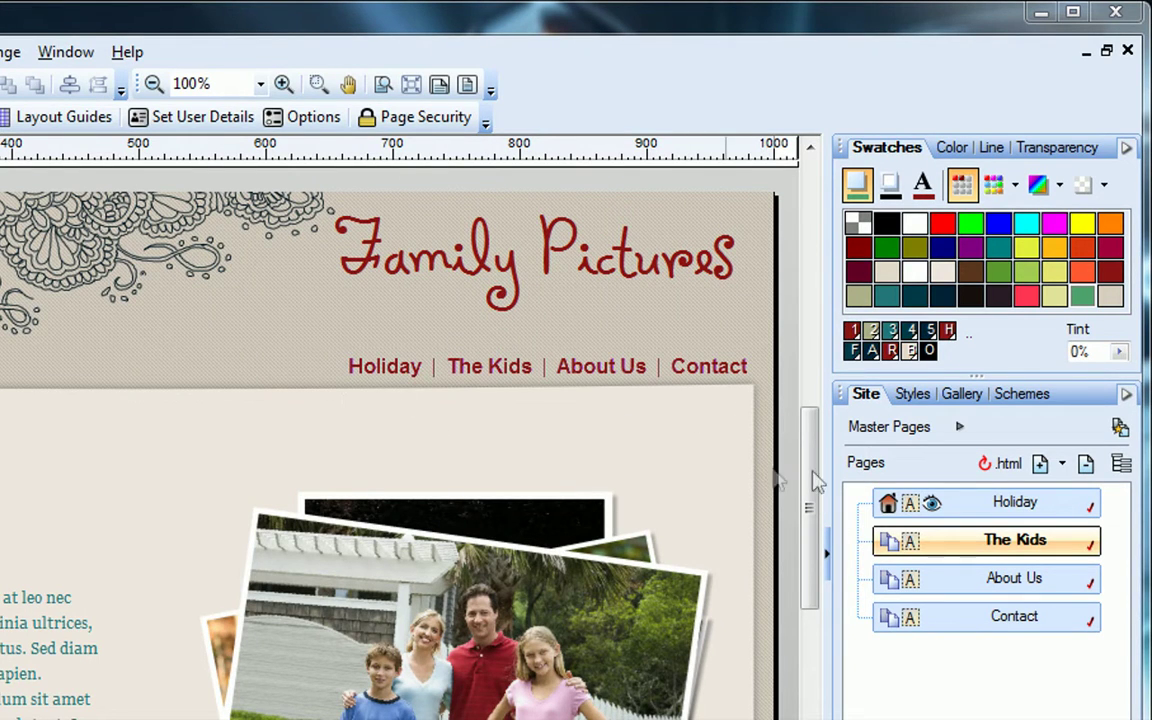
Add a new page named The Animals after The Kids
click(1039, 464)
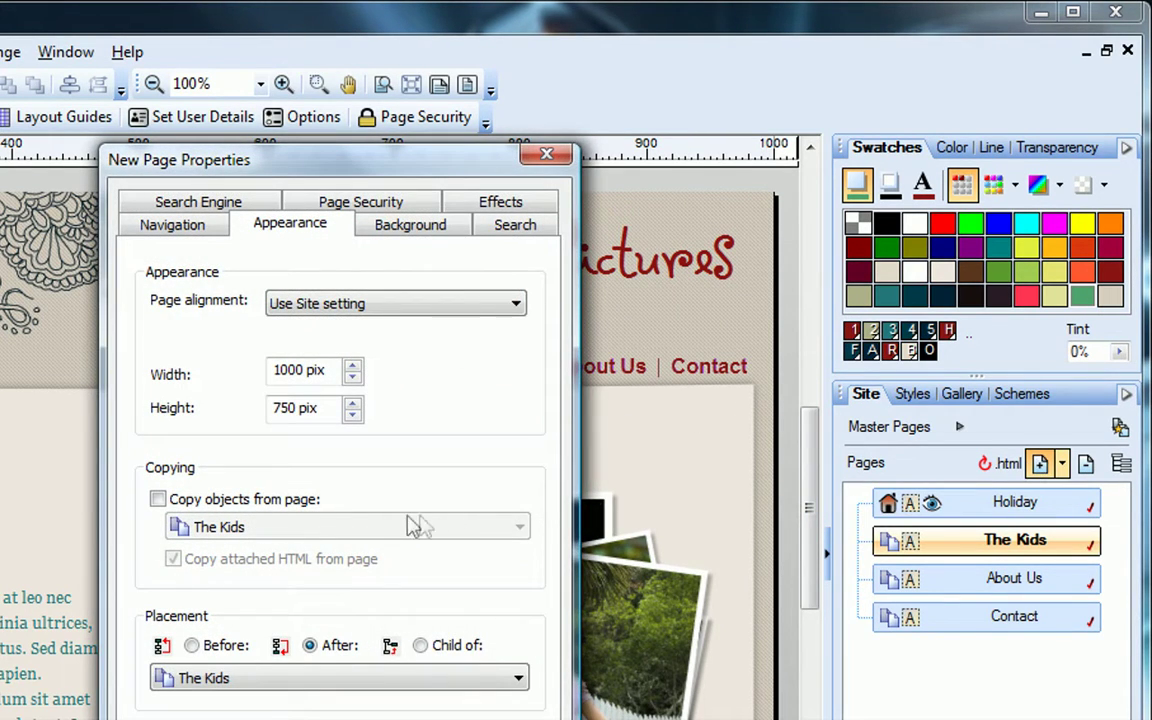
click(205, 229)
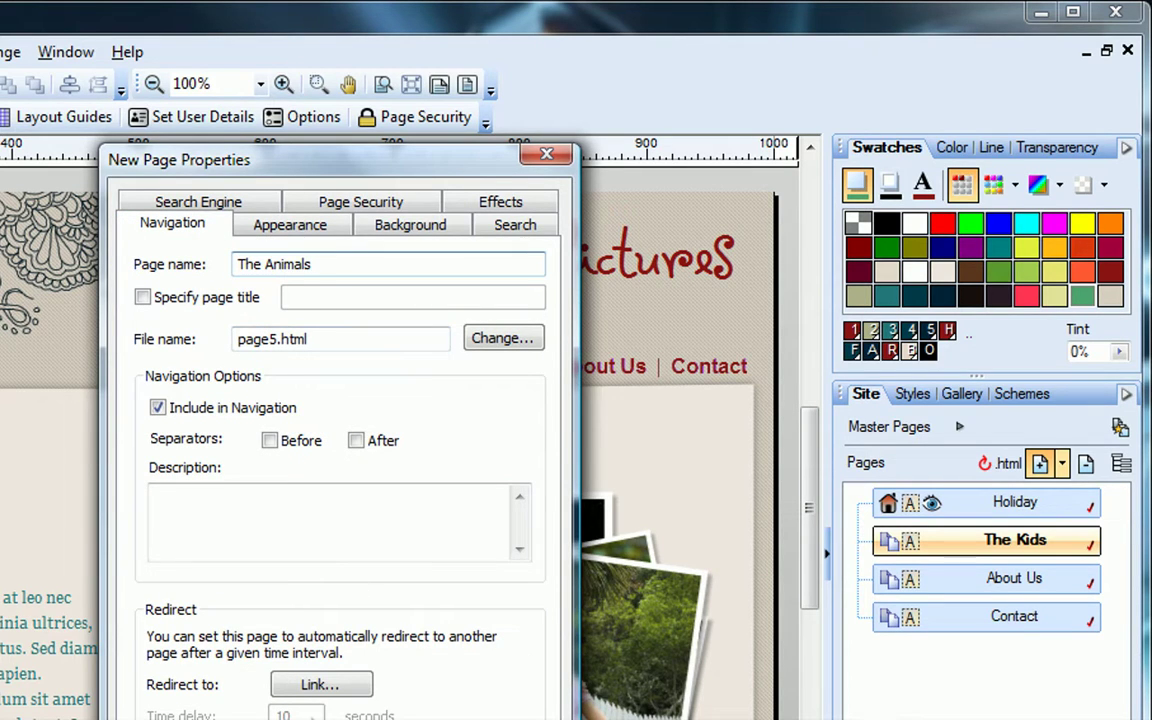
key(Return)
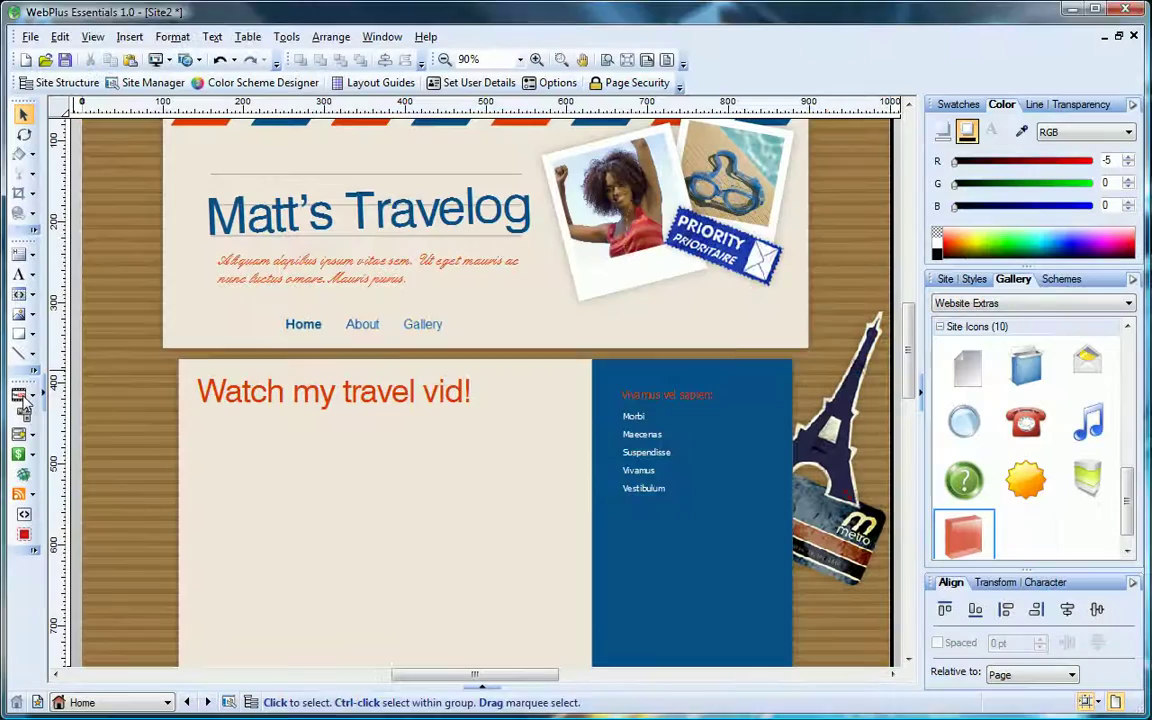
Embed a YouTube video beneath the 'Watch my travel vid!' heading
click(20, 396)
click(625, 490)
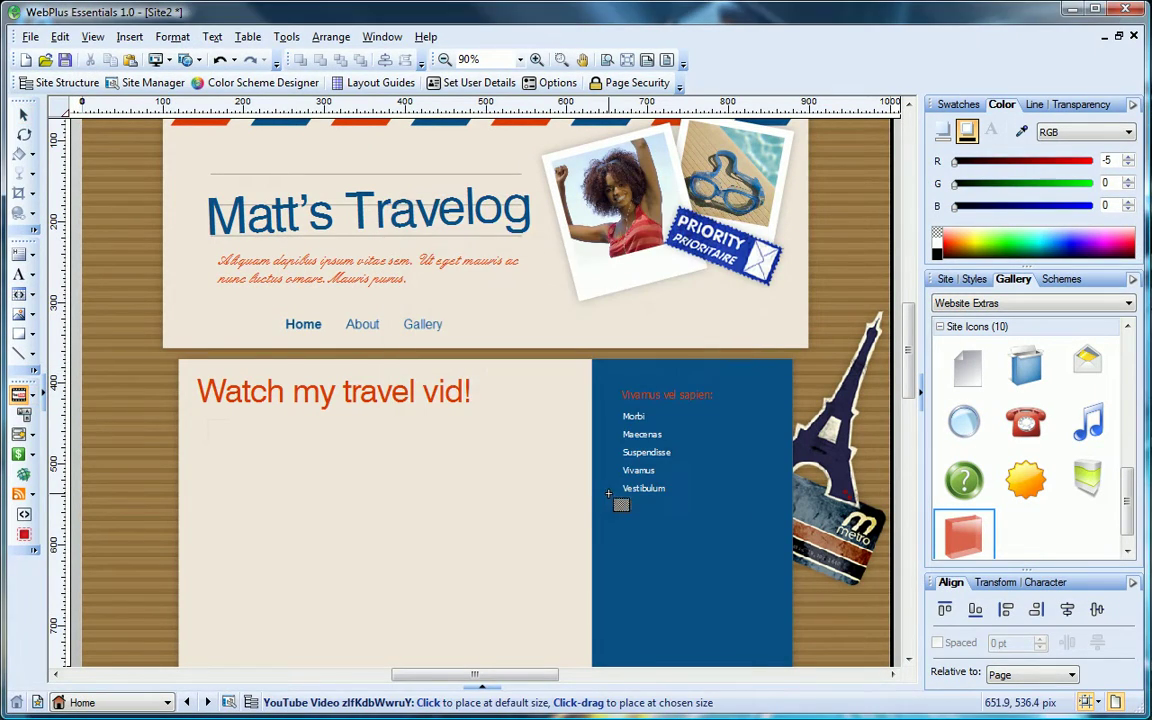
click(208, 419)
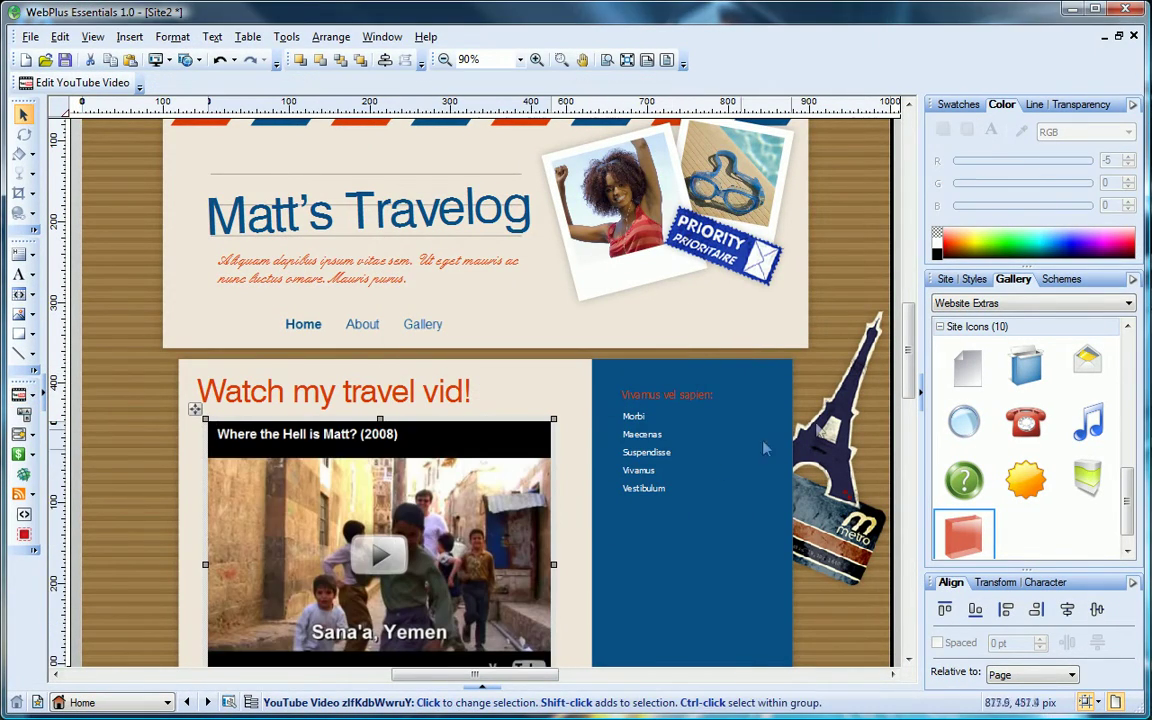
drag(910, 377, 908, 440)
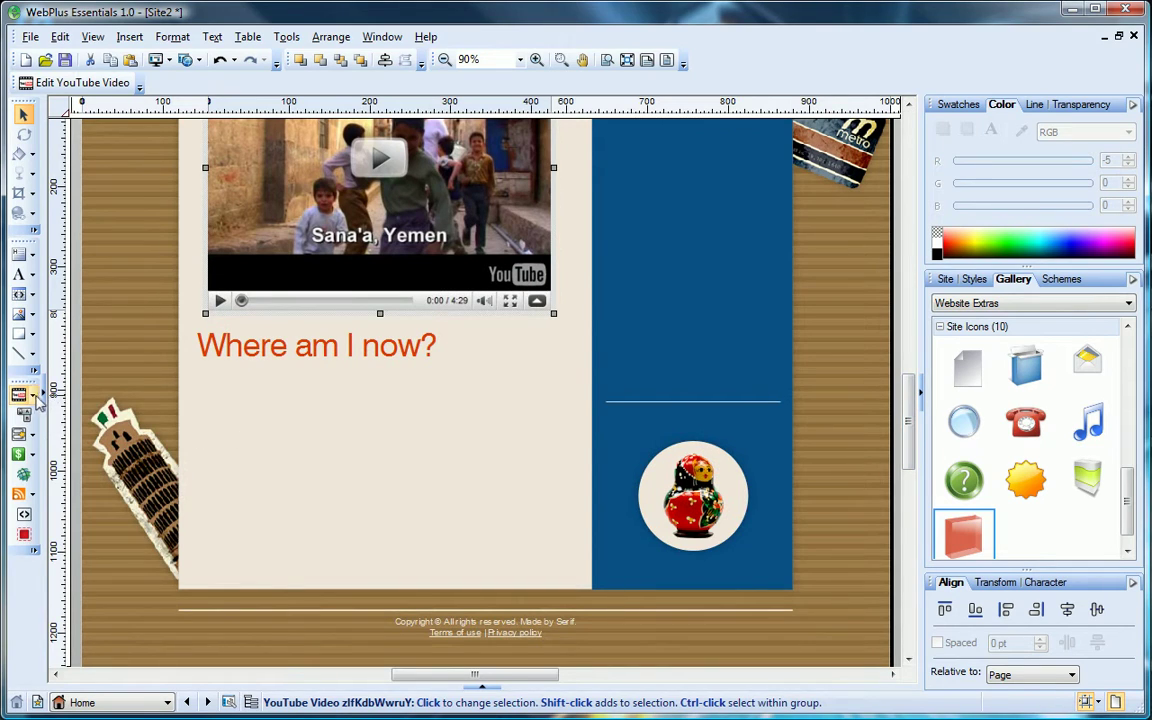
Insert a Google map of Seattle, zoomed out to the region, sized under 'Where am I now?'
click(34, 396)
click(110, 481)
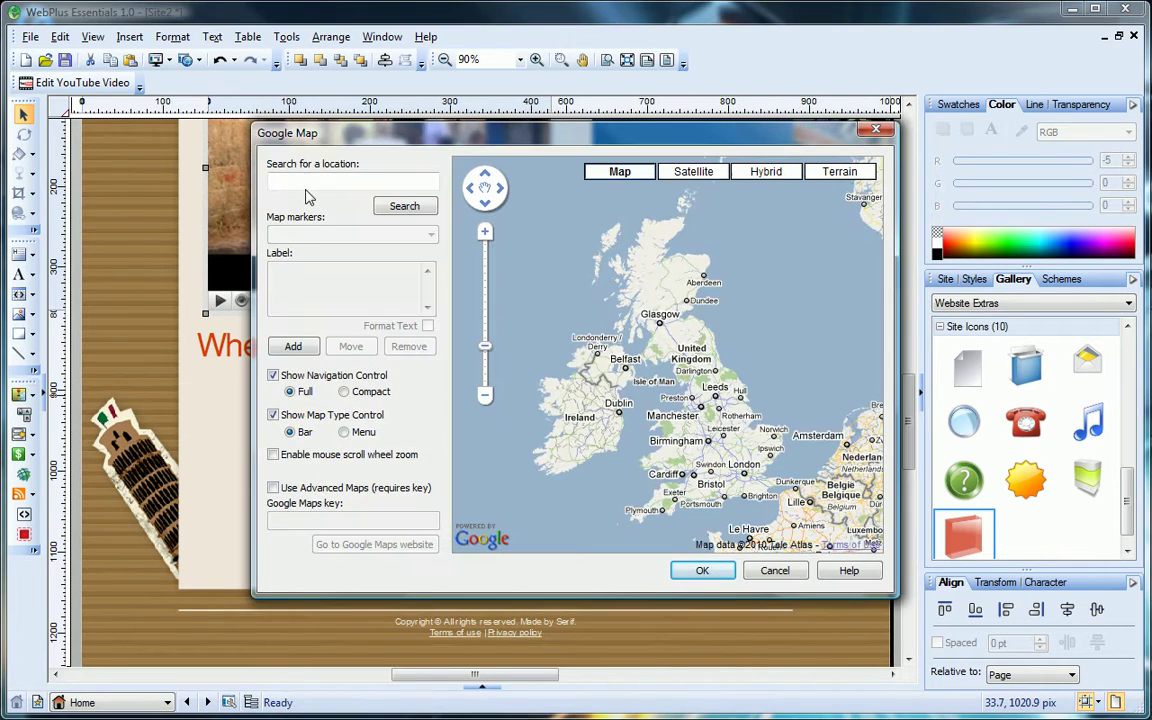
text(Seattle)
key(Return)
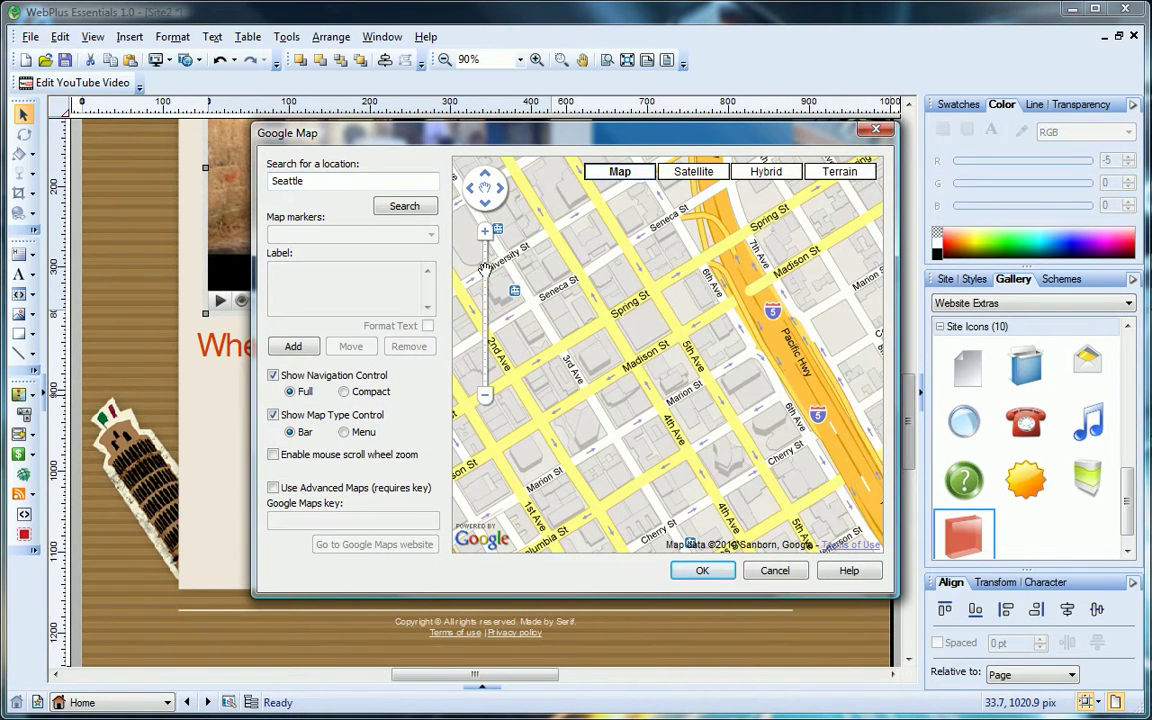
drag(484, 268, 484, 368)
click(484, 345)
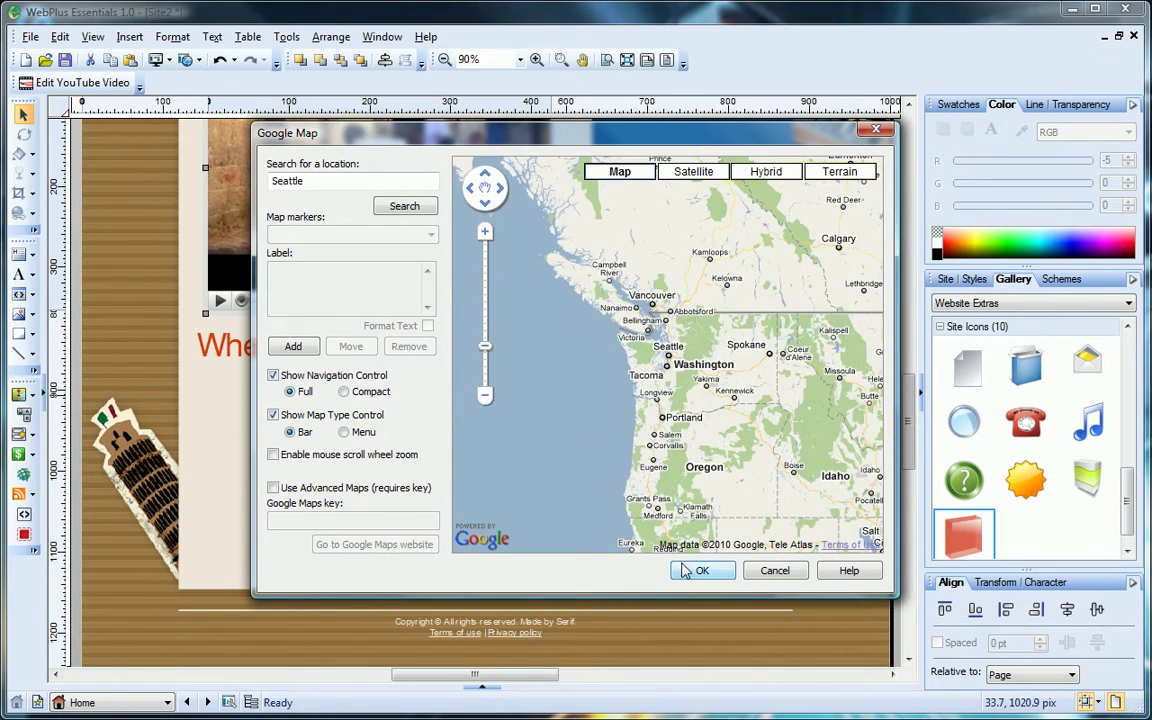
click(686, 570)
drag(212, 380, 553, 570)
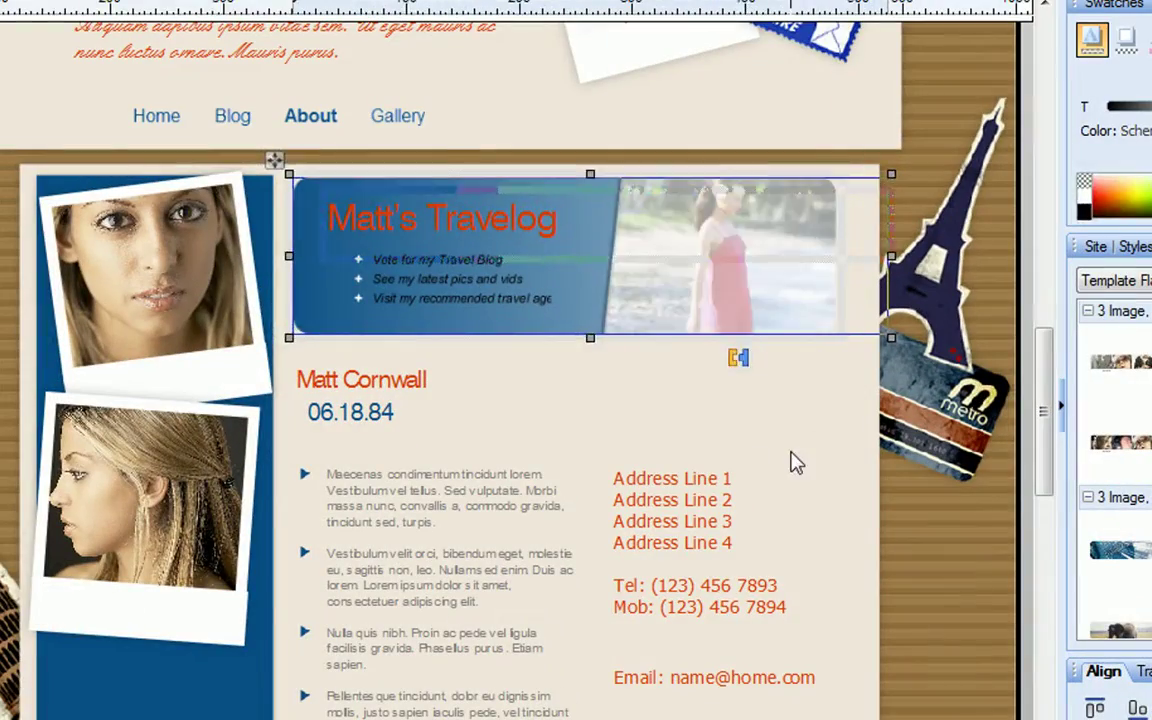
Select the About page's main content group
click(790, 456)
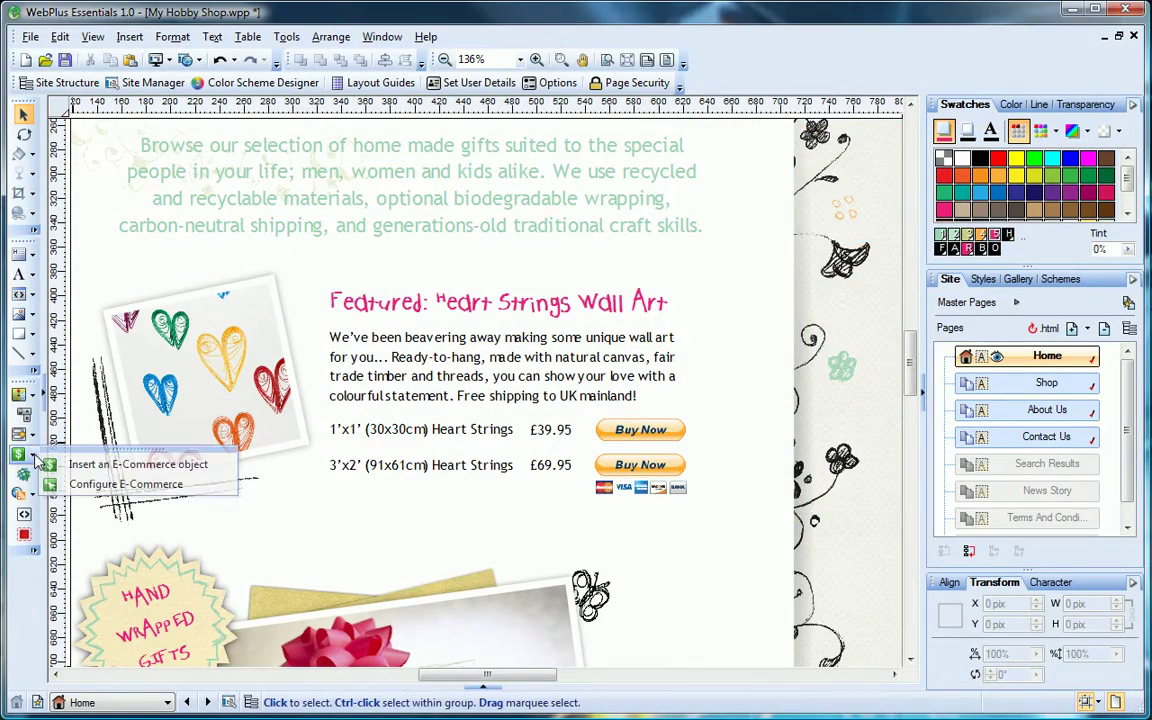
Check the e-commerce cart settings without changes, then preview the Cottage Gift Shop in a browser
click(55, 484)
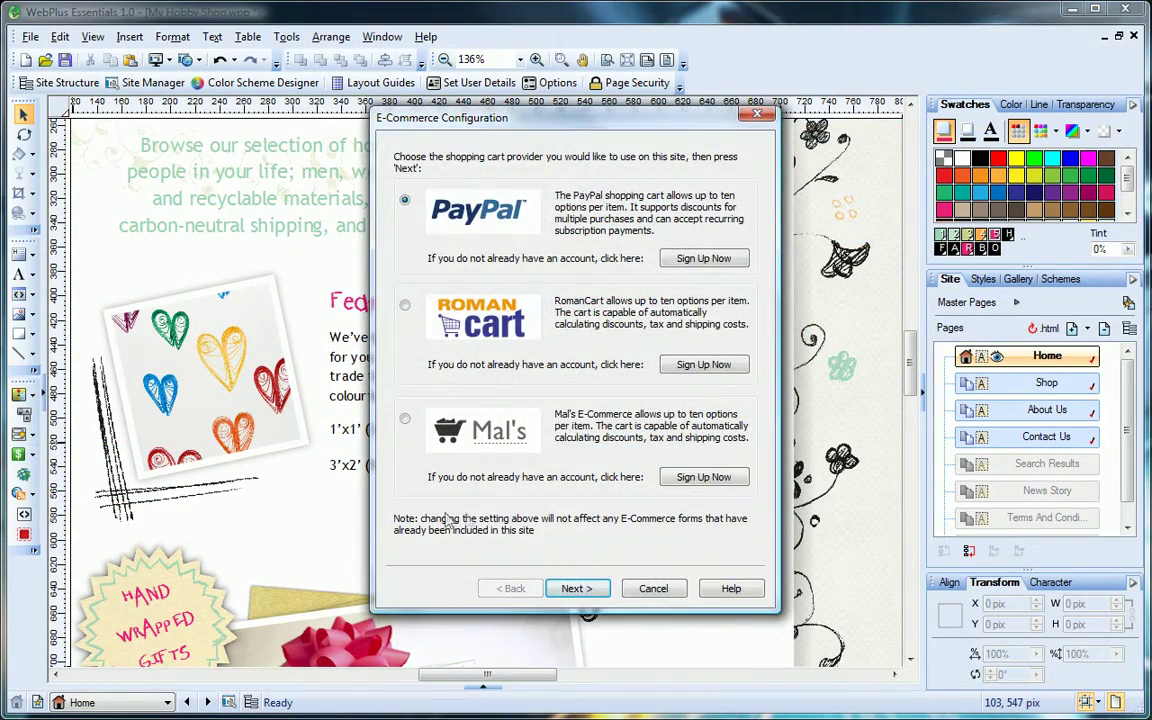
click(653, 589)
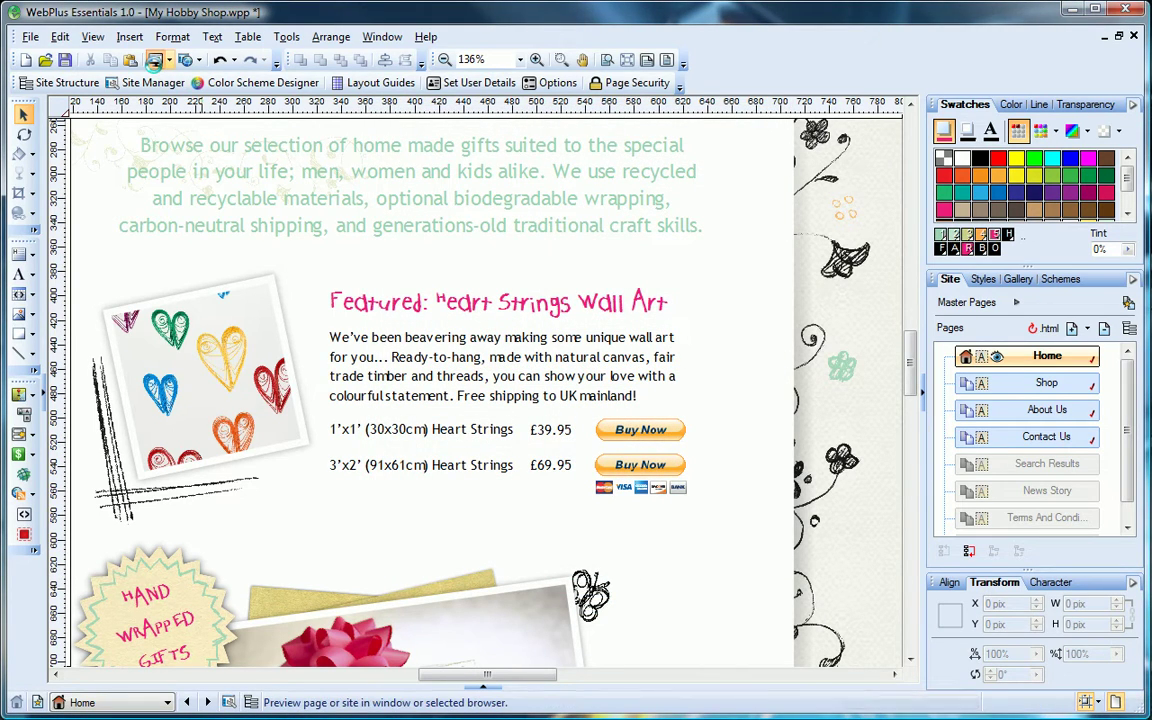
click(154, 60)
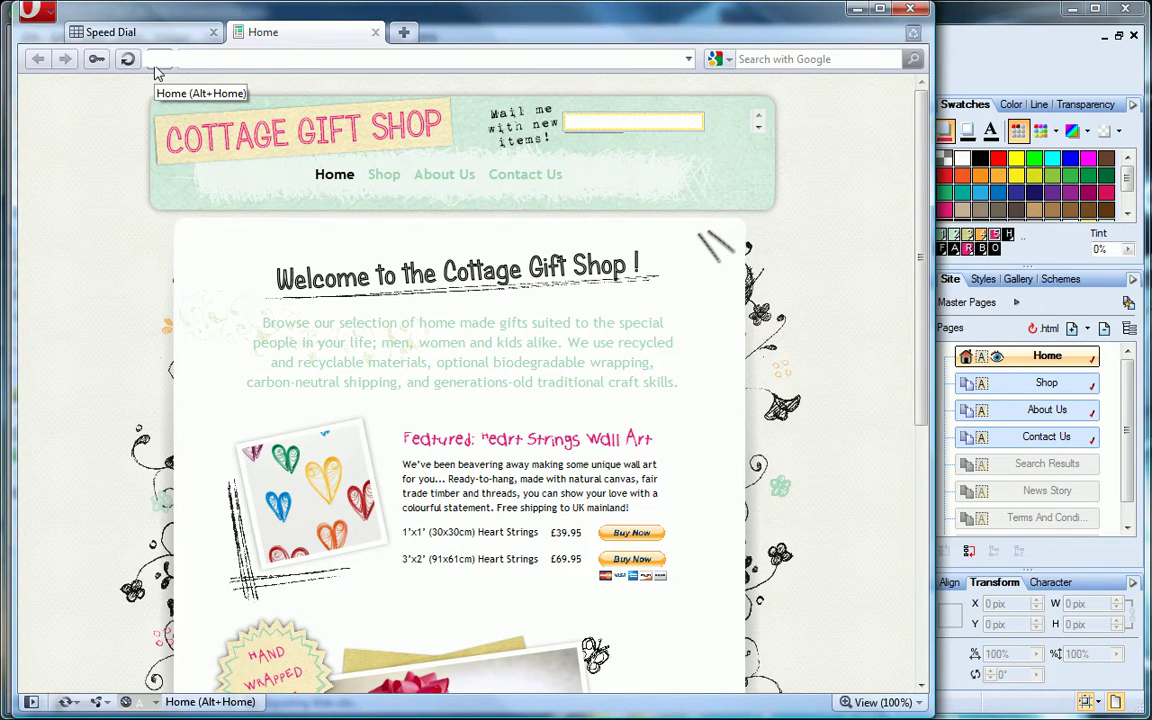